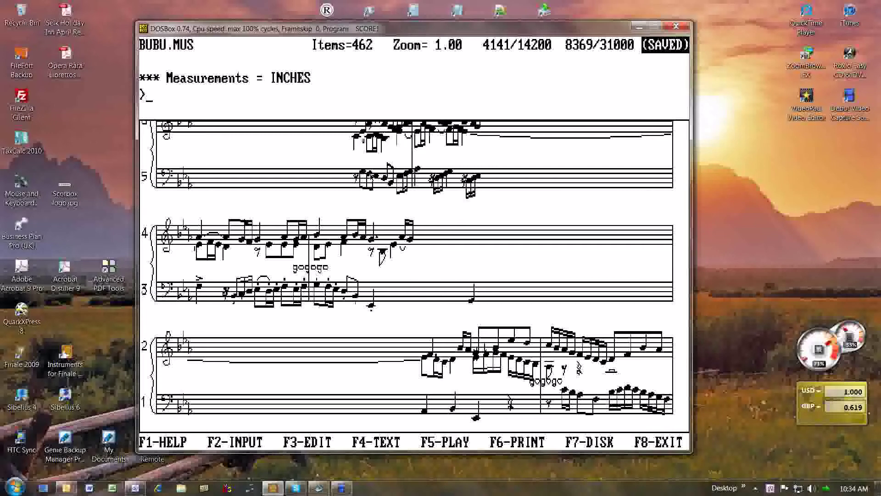
{"action": "right_click", "coordinate": [289, 196]}
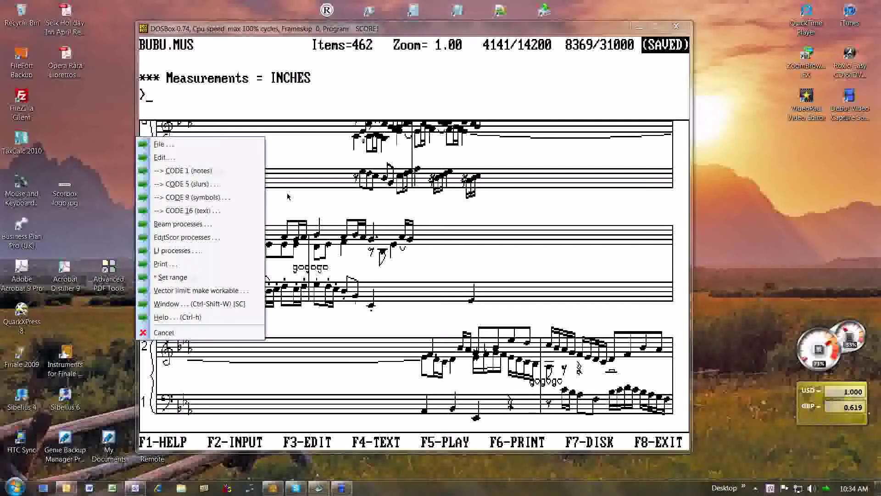
{"action": "left_click", "coordinate": [192, 251]}
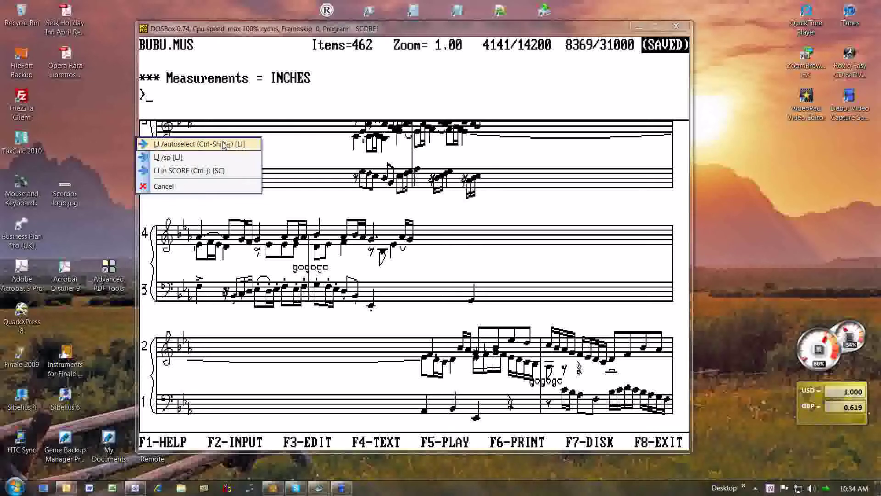
{"action": "left_click", "coordinate": [260, 31]}
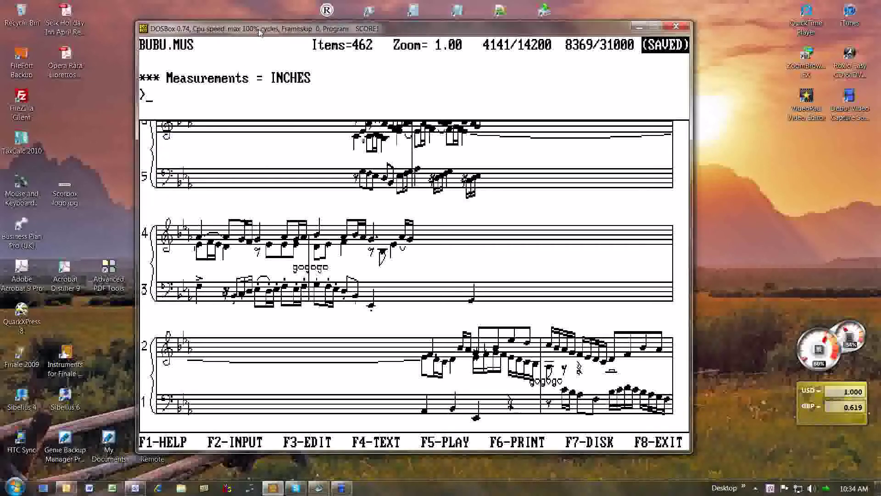
Run LJ with the /autoselect option on the current file BUBU.MUS to line up and justify its systems.
{"action": "key", "text": "Up"}
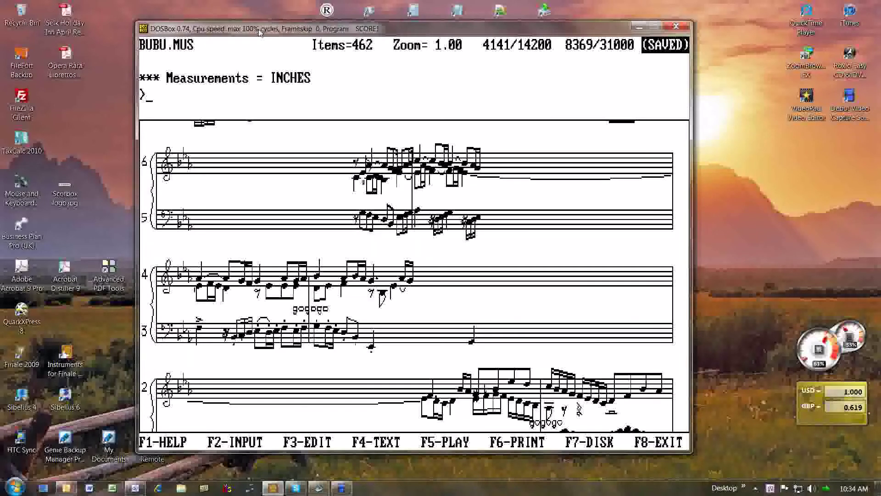
{"action": "key", "text": "Up"}
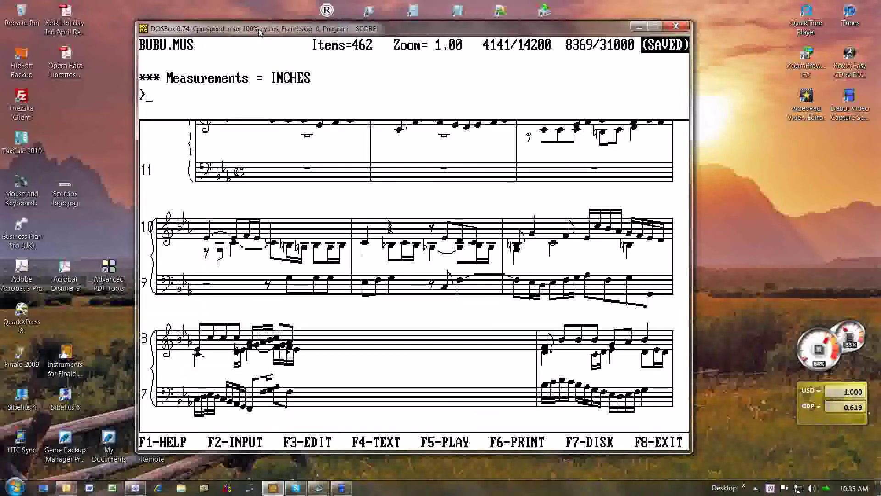
{"action": "key", "text": "Down"}
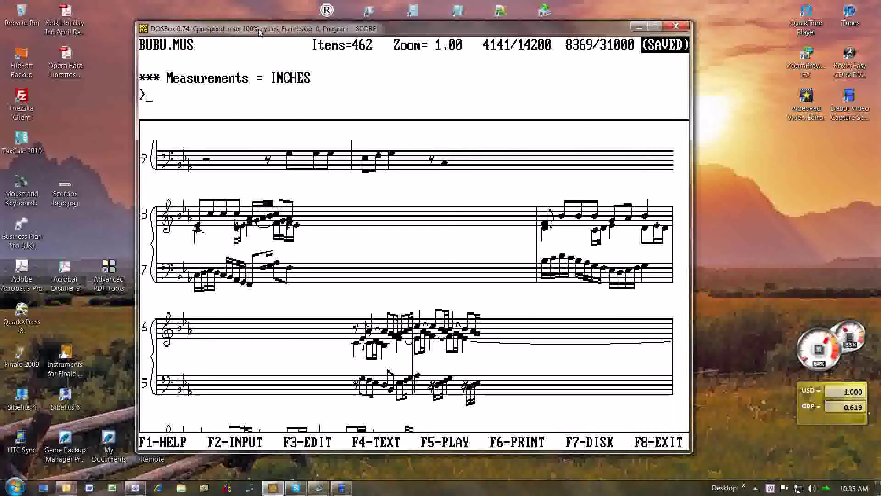
{"action": "key", "text": "Up"}
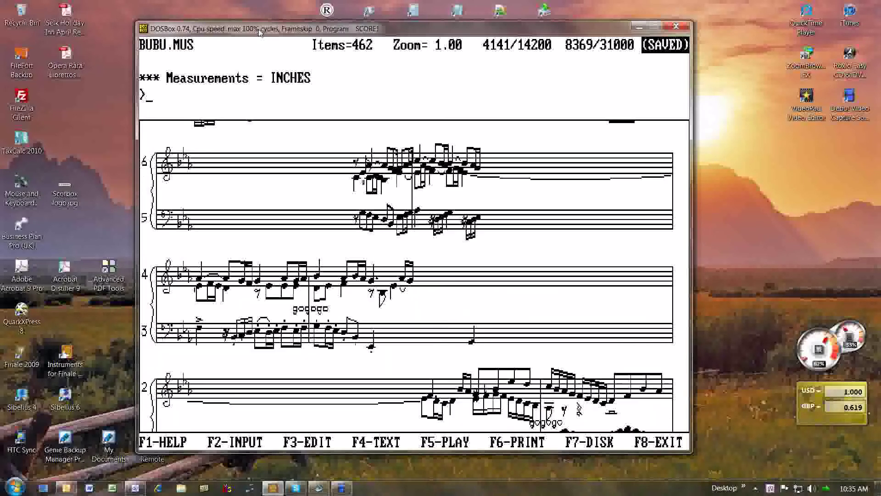
{"action": "key", "text": "Up"}
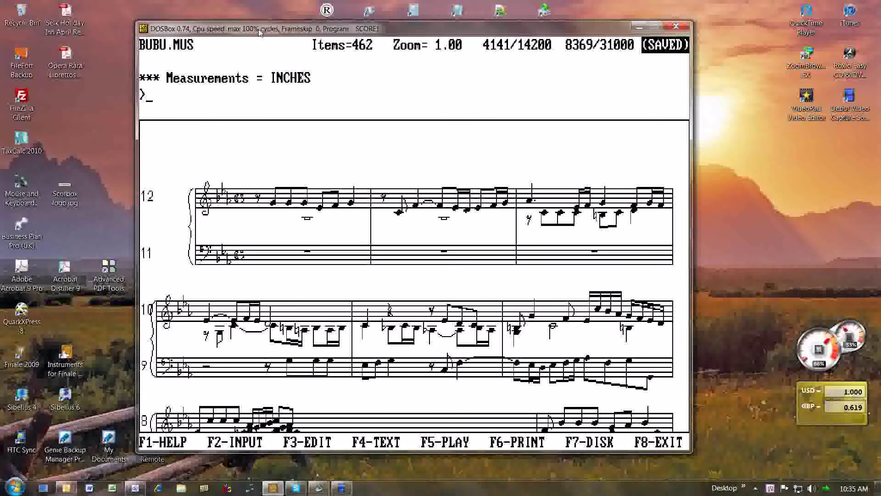
{"action": "right_click", "coordinate": [137, 138]}
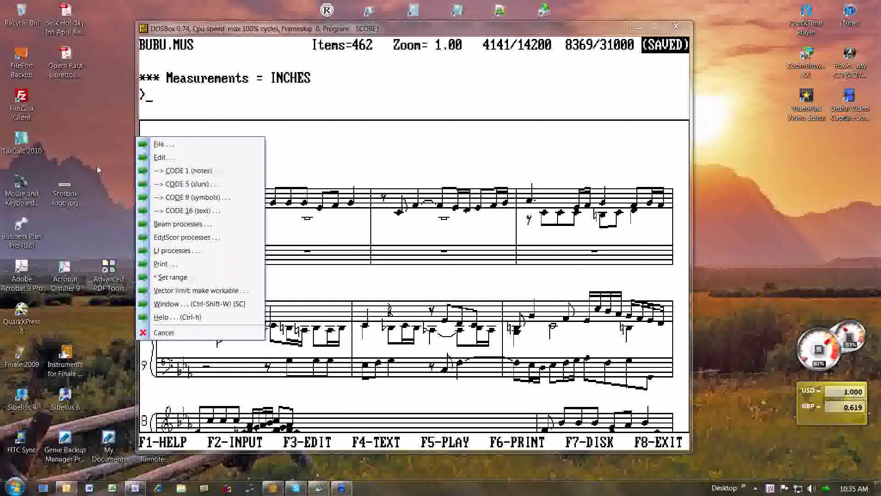
{"action": "left_click", "coordinate": [176, 251]}
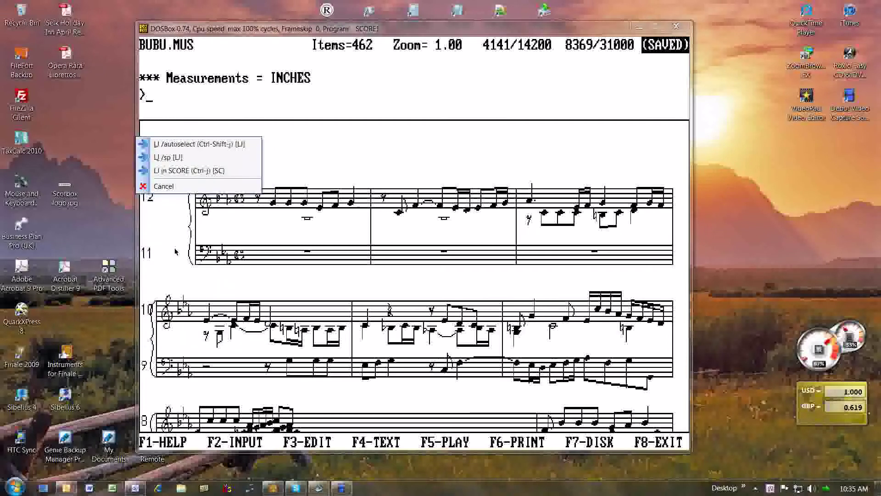
{"action": "left_click", "coordinate": [179, 145]}
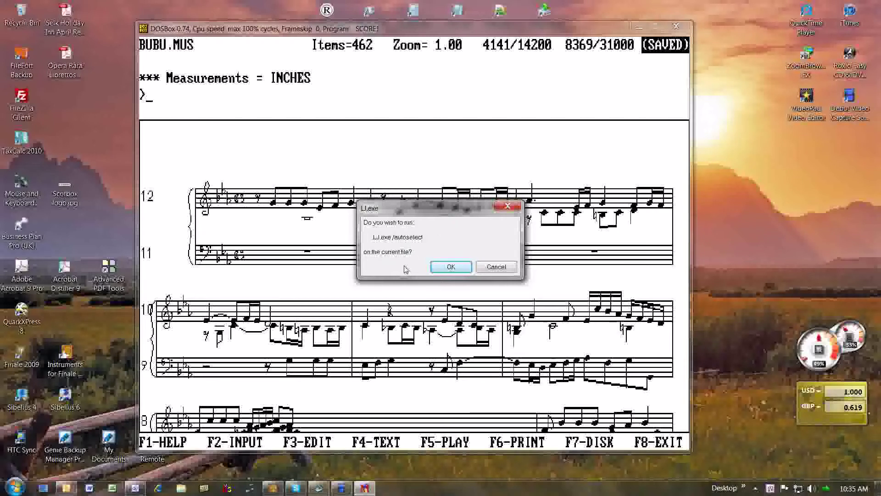
{"action": "left_click", "coordinate": [453, 267]}
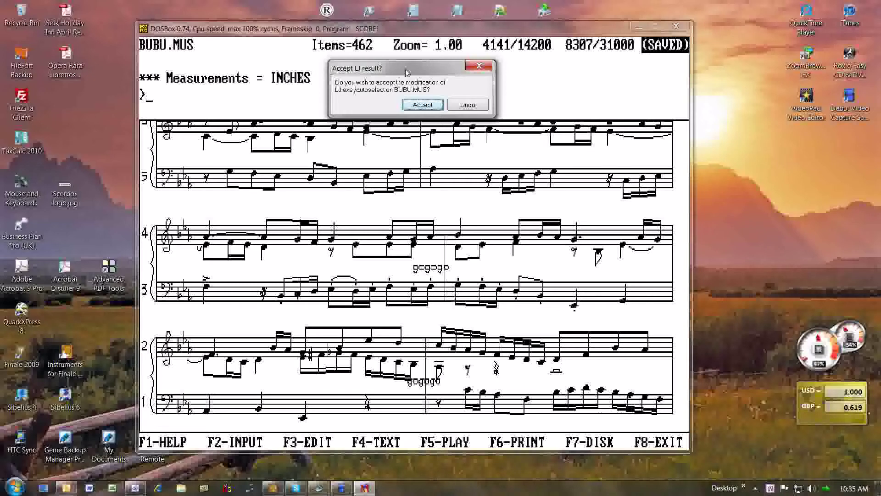
Review the justified systems behind the relocated confirmation dialog, and undo the LJ /autoselect modification of BUBU.MUS.
{"action": "left_click_drag", "start_coordinate": [406, 72], "coordinate": [778, 49]}
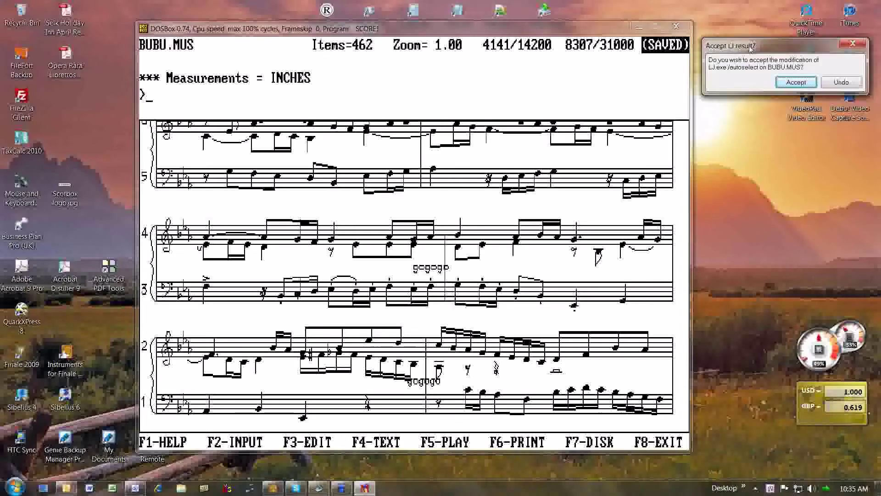
{"action": "left_click", "coordinate": [570, 33]}
{"action": "key", "text": "Up"}
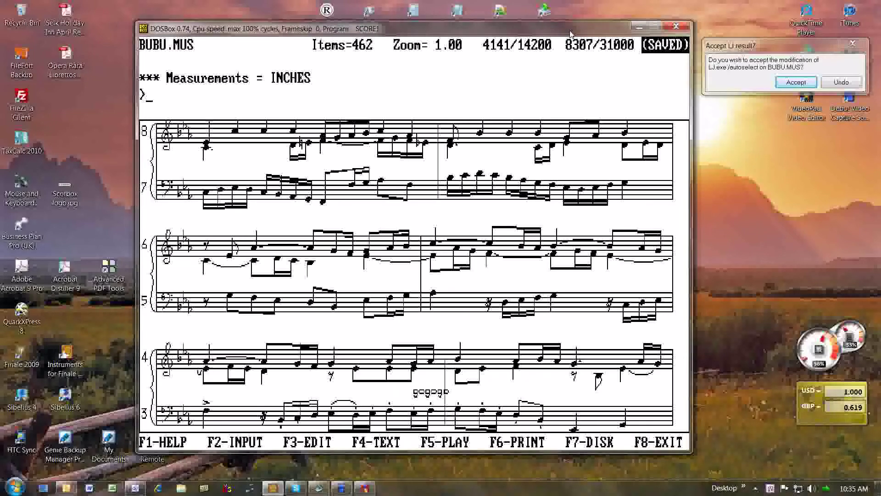
{"action": "key", "text": "Down"}
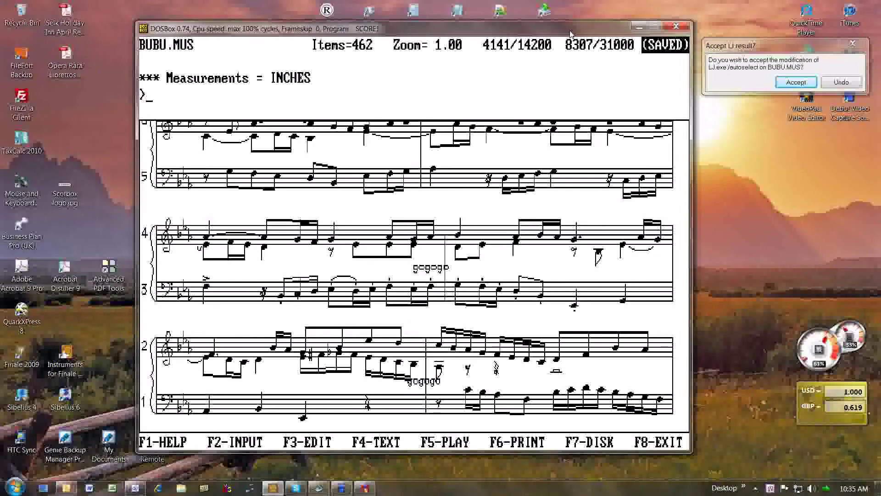
{"action": "key", "text": "Up"}
{"action": "left_click", "coordinate": [844, 83]}
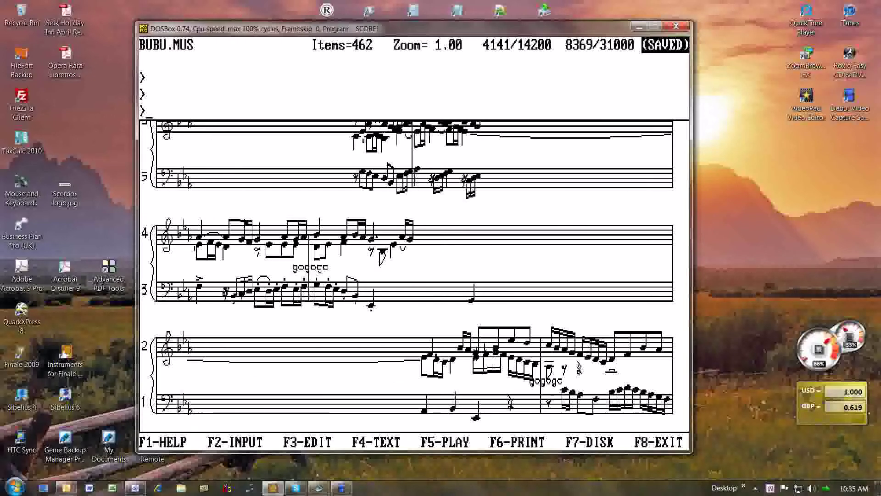
Examine the note alignment and spacing of every system in BUBU.MUS, from staves 11–12 down to staves 1–2.
{"action": "key", "text": "Up"}
{"action": "key", "text": "Up"}
{"action": "key", "text": "Up"}
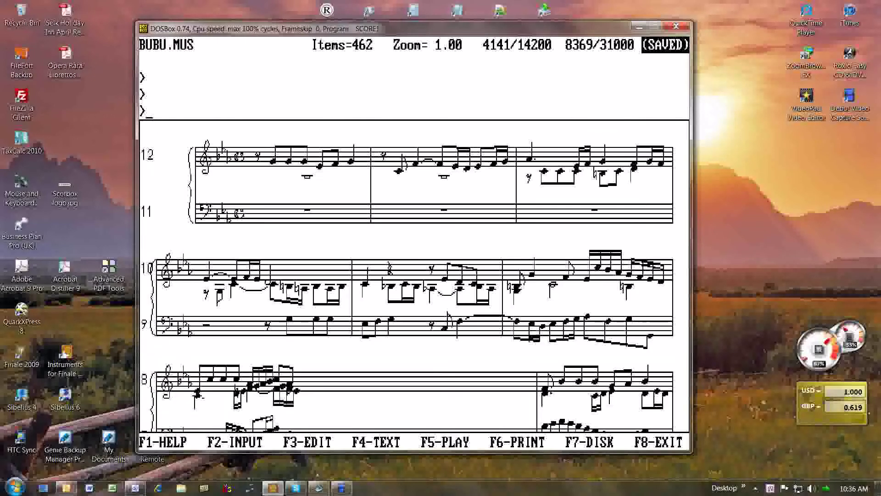
{"action": "key", "text": "Up"}
{"action": "key", "text": "Down"}
{"action": "key", "text": "Down"}
{"action": "key", "text": "Down"}
{"action": "key", "text": "Down"}
{"action": "key", "text": "Down"}
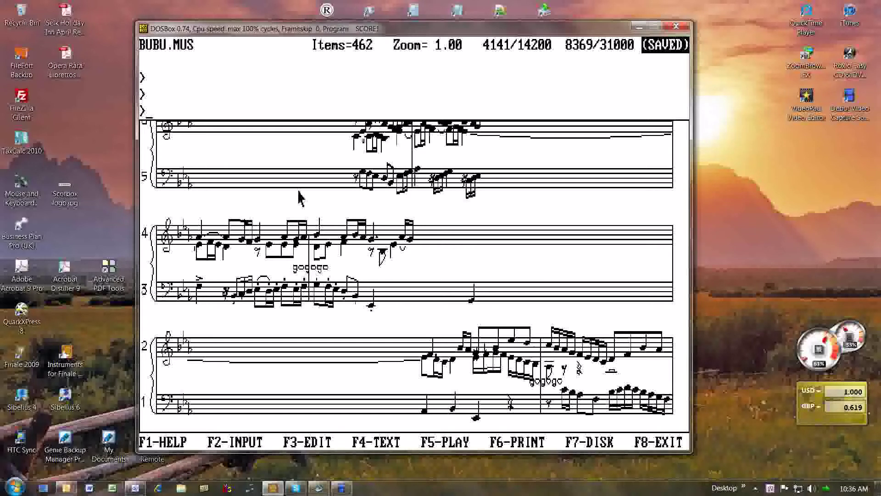
Run LJ with the /sp option on BUBU.MUS and justify the two-staff system whose lowest staff is 1.
{"action": "right_click", "coordinate": [340, 401]}
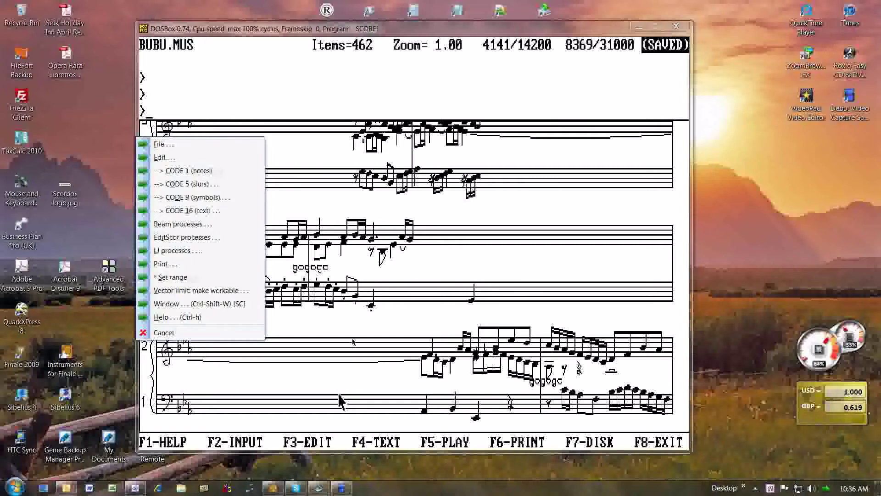
{"action": "left_click", "coordinate": [177, 250]}
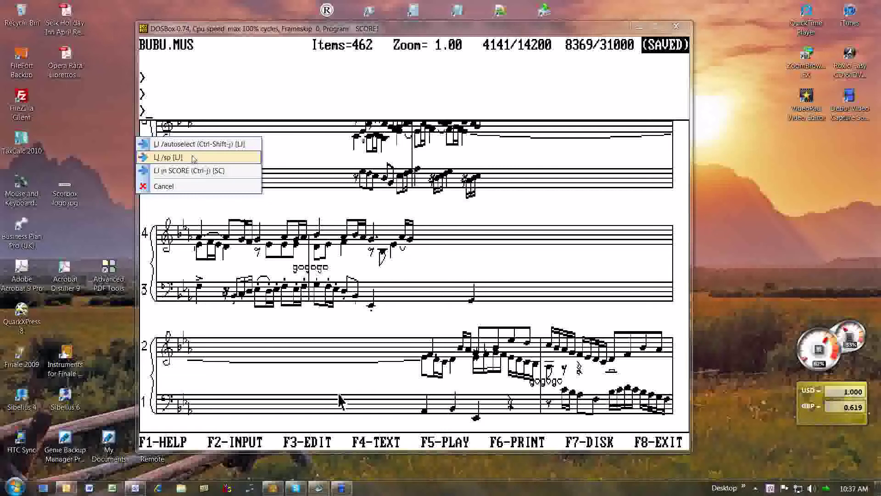
{"action": "left_click", "coordinate": [194, 158]}
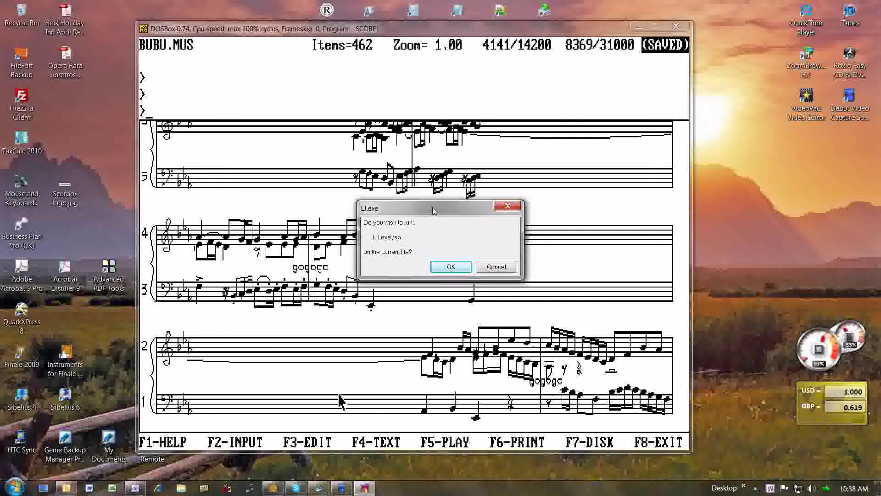
{"action": "left_click", "coordinate": [462, 269]}
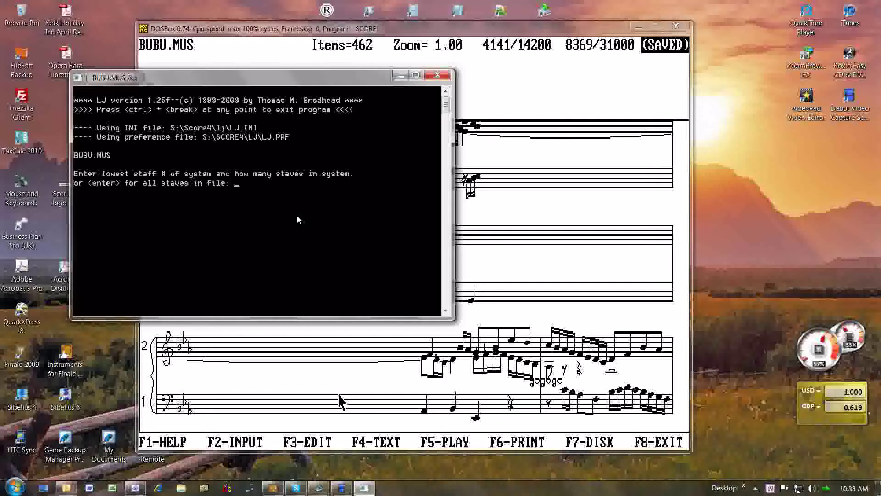
{"action": "type", "text": "1 2"}
{"action": "key", "text": "Return"}
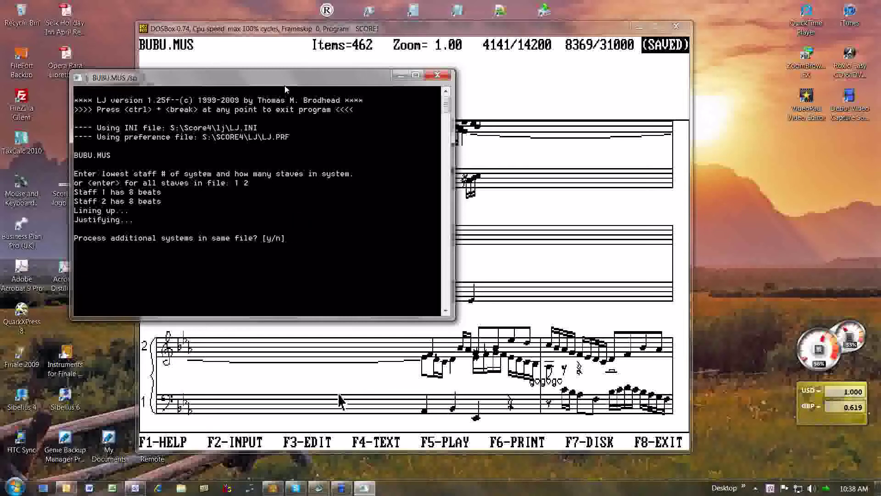
Process an additional two-staff system with lowest staff 5, and finish LJ without further systems or another run.
{"action": "left_click_drag", "start_coordinate": [285, 81], "coordinate": [461, 80]}
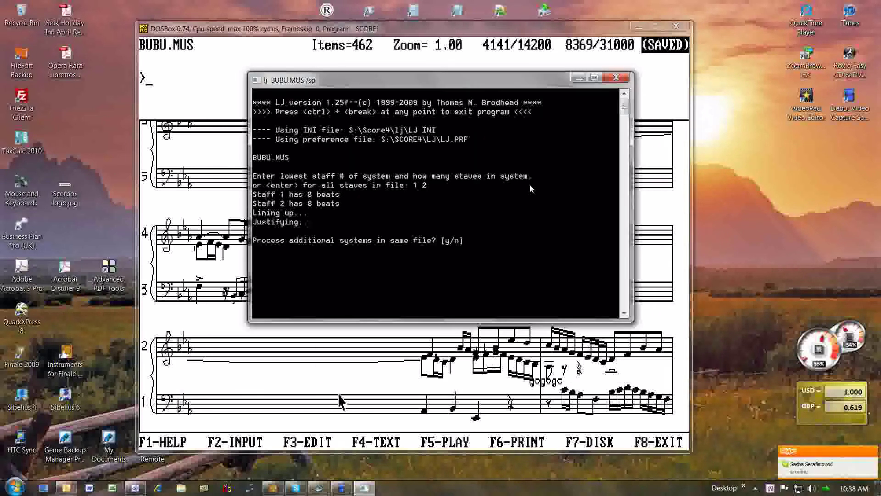
{"action": "type", "text": "y"}
{"action": "key", "text": "Return"}
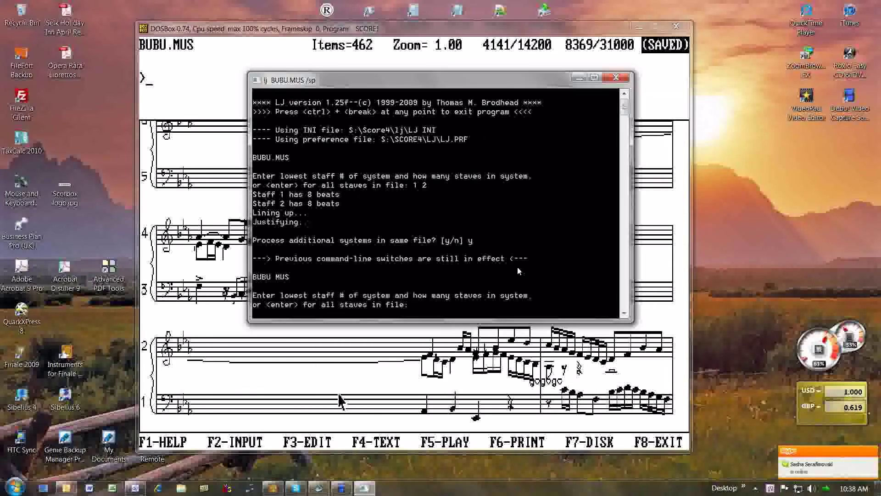
{"action": "type", "text": "5 2"}
{"action": "key", "text": "Return"}
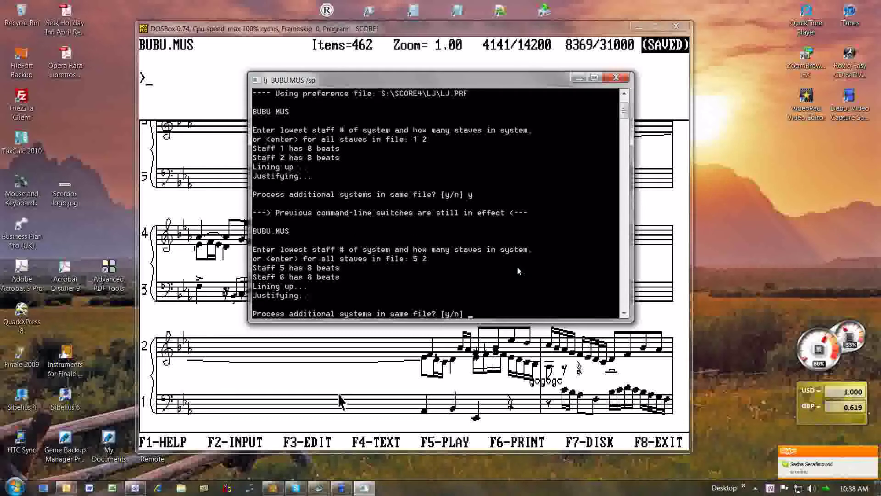
{"action": "type", "text": "n"}
{"action": "key", "text": "Return"}
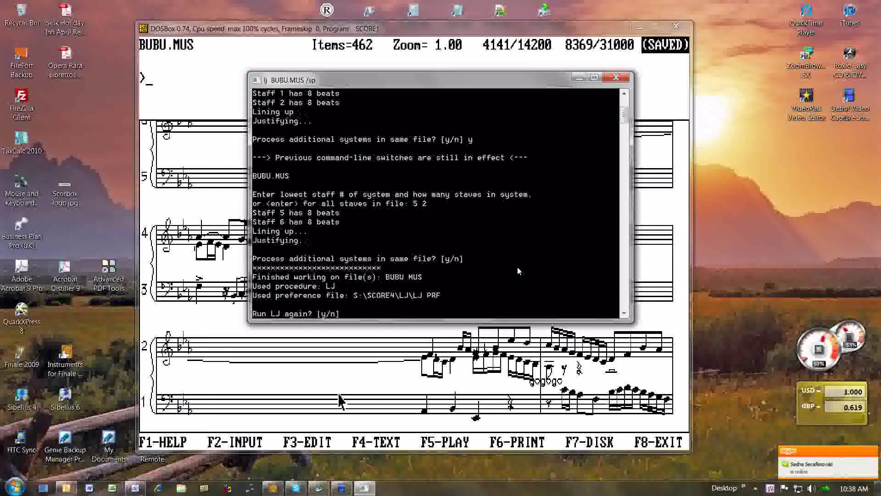
{"action": "type", "text": "n"}
{"action": "key", "text": "Return"}
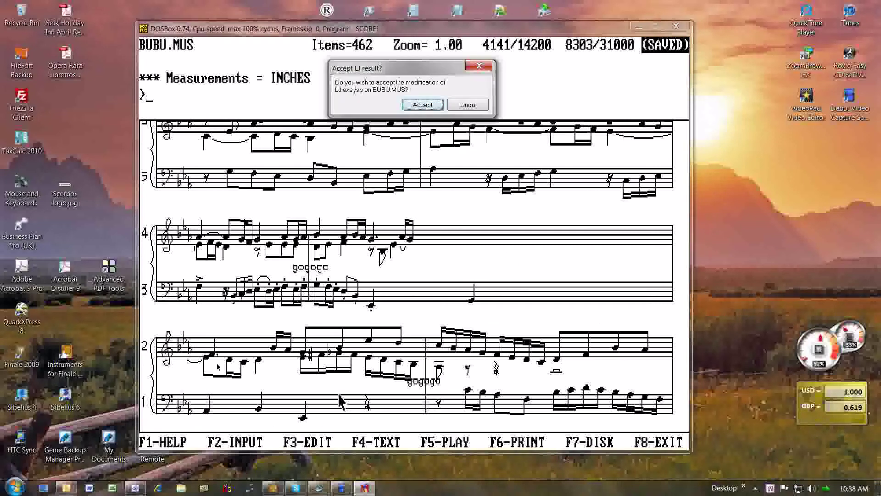
Compare the processed systems with the untouched ones, and undo the LJ /sp modification of BUBU.MUS.
{"action": "left_click", "coordinate": [242, 36]}
{"action": "key", "text": "Up"}
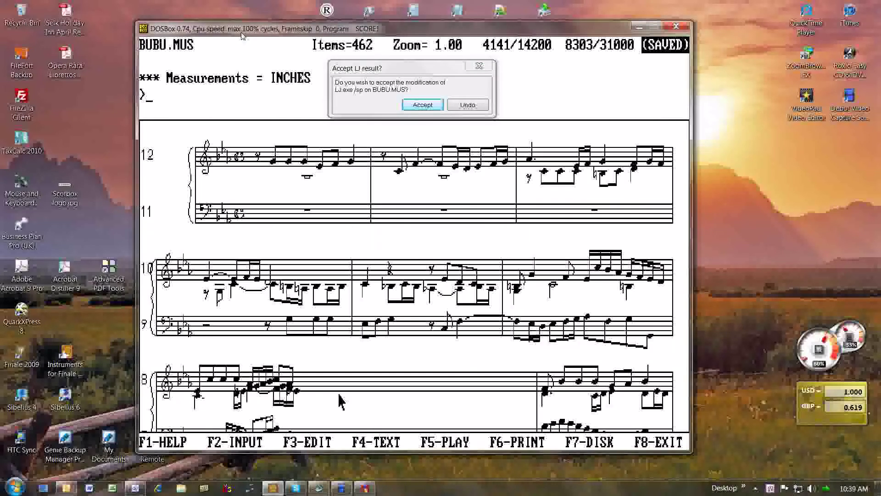
{"action": "key", "text": "Down"}
{"action": "key", "text": "Down"}
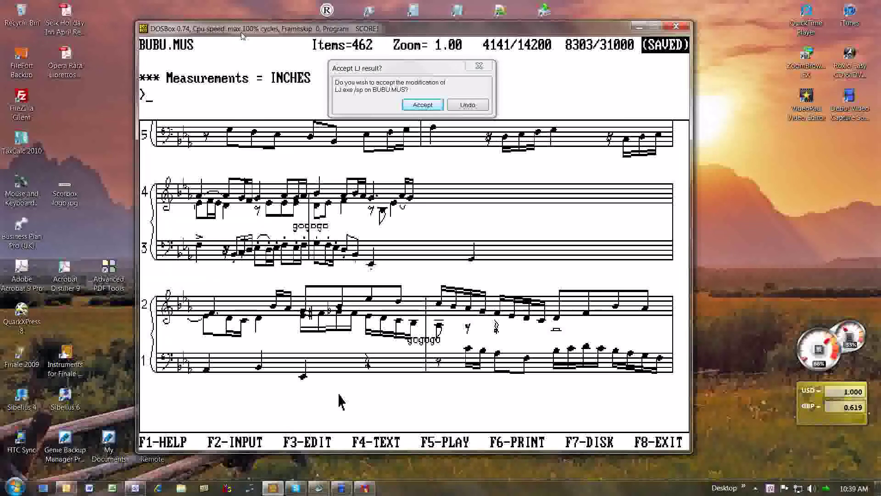
{"action": "left_click", "coordinate": [486, 106]}
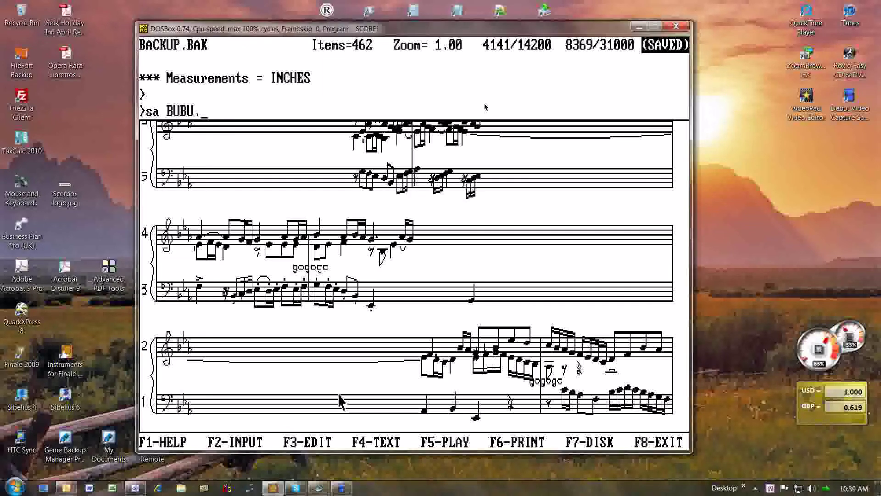
Run LJ with the /autoselect option on the current file BUBU.MUS.
{"action": "key", "text": "Up"}
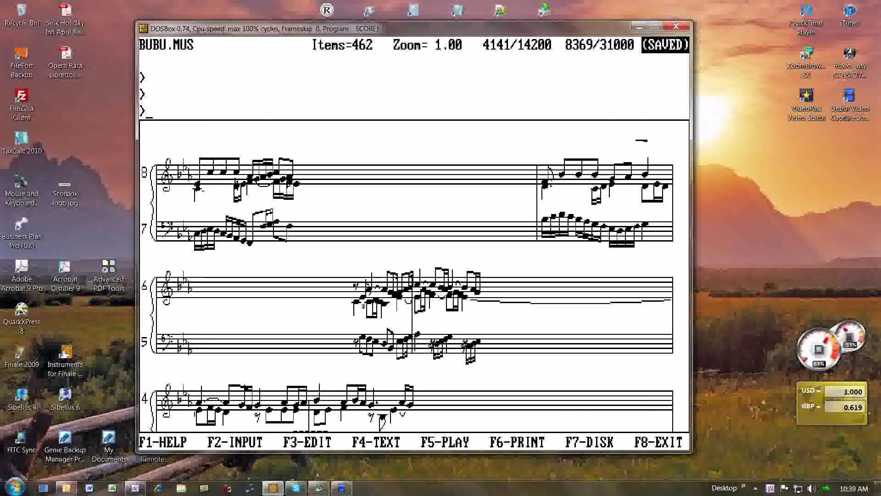
{"action": "key", "text": "Down"}
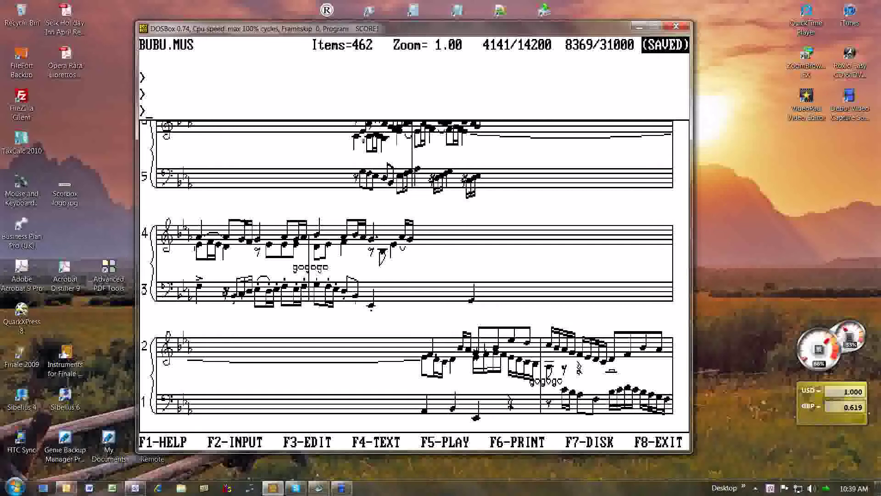
{"action": "key", "text": "ctrl+m"}
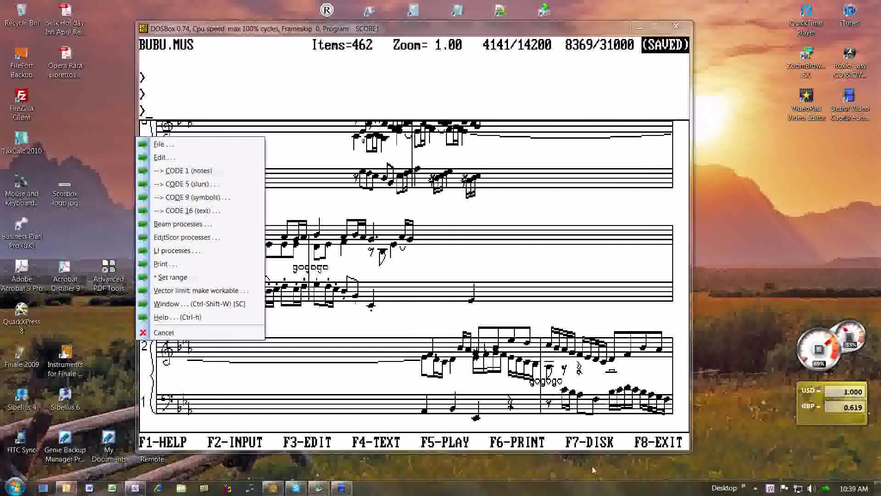
{"action": "left_click", "coordinate": [192, 253]}
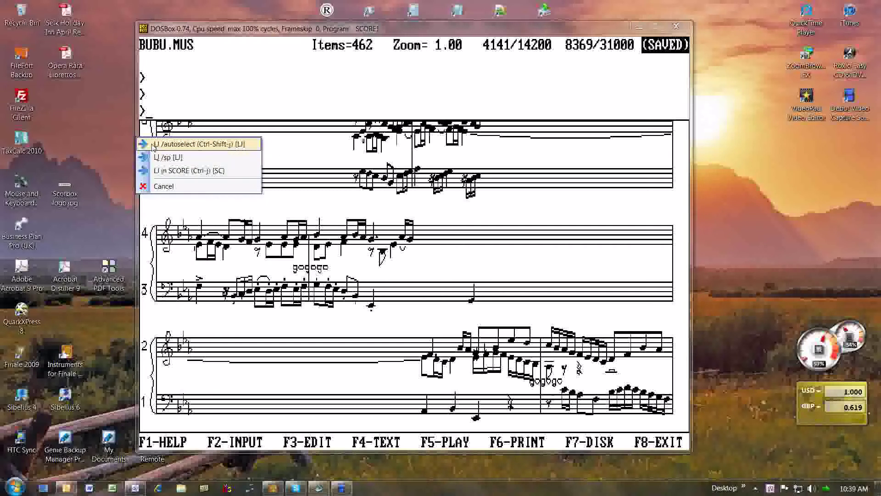
{"action": "left_click", "coordinate": [208, 38]}
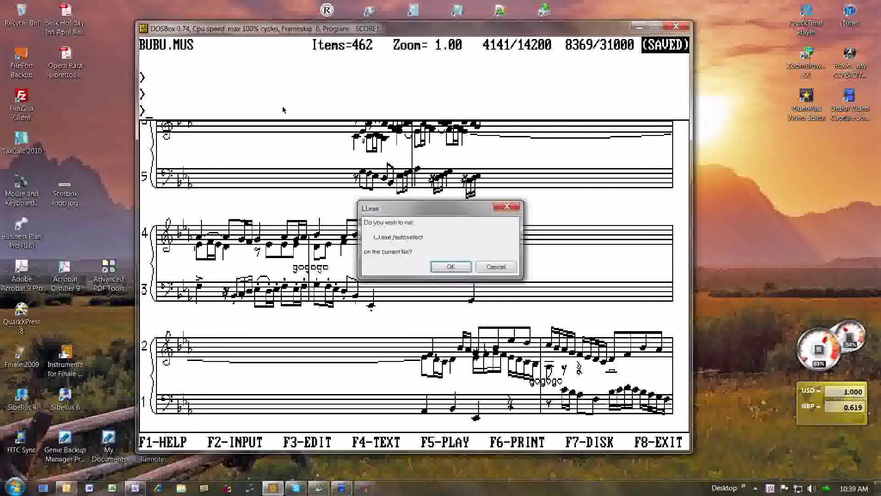
{"action": "key", "text": "Return"}
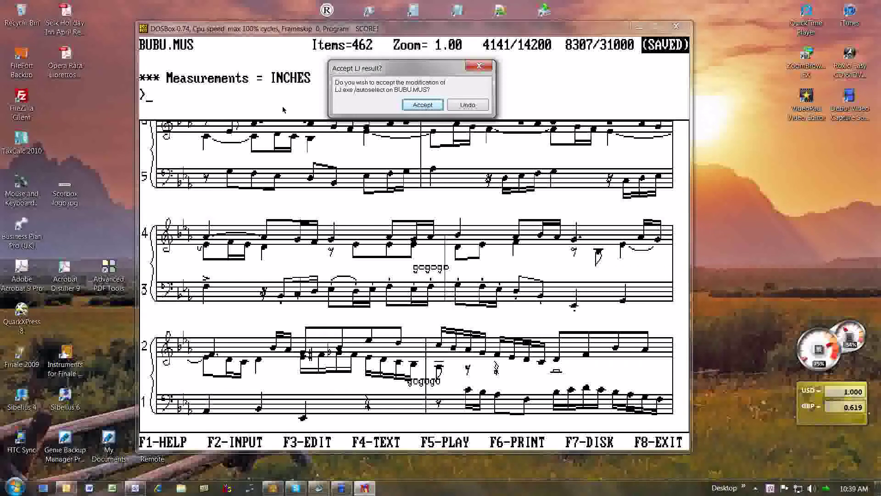
Review the justified systems up to staves 11–12, and undo the LJ /autoselect modification of BUBU.MUS.
{"action": "left_click", "coordinate": [271, 29]}
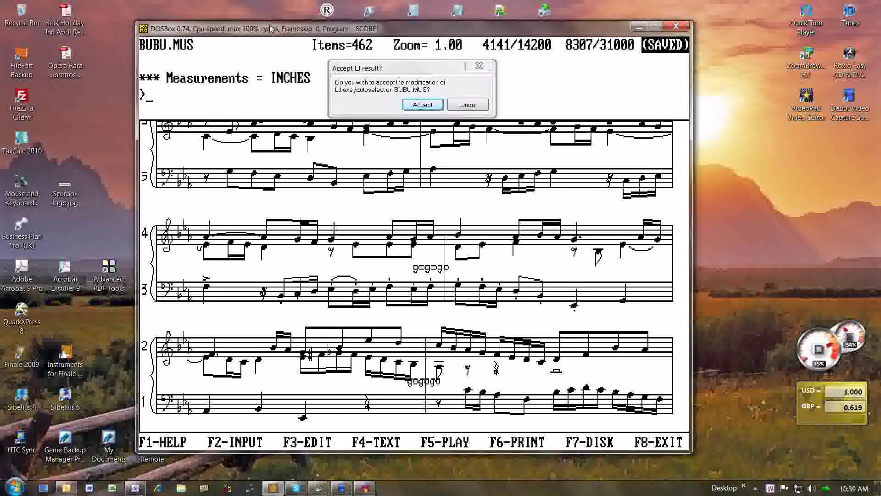
{"action": "key", "text": "Up"}
{"action": "key", "text": "Up"}
{"action": "key", "text": "Up"}
{"action": "key", "text": "Up"}
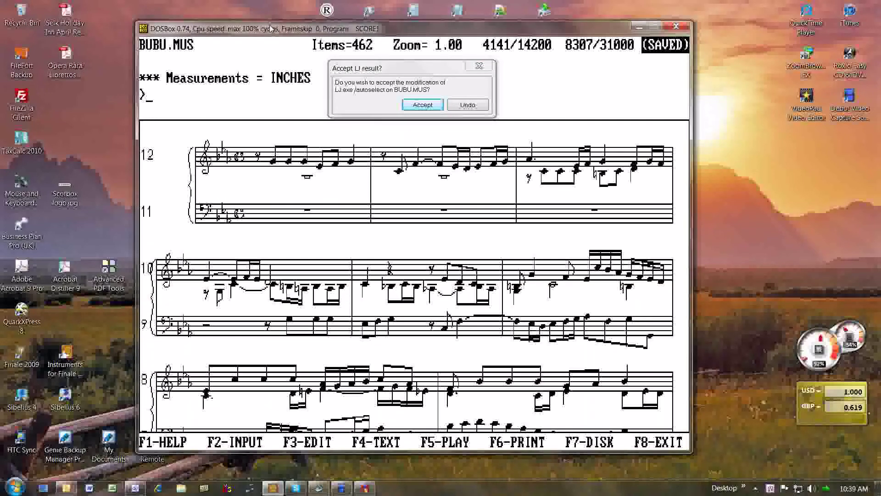
{"action": "left_click", "coordinate": [468, 105]}
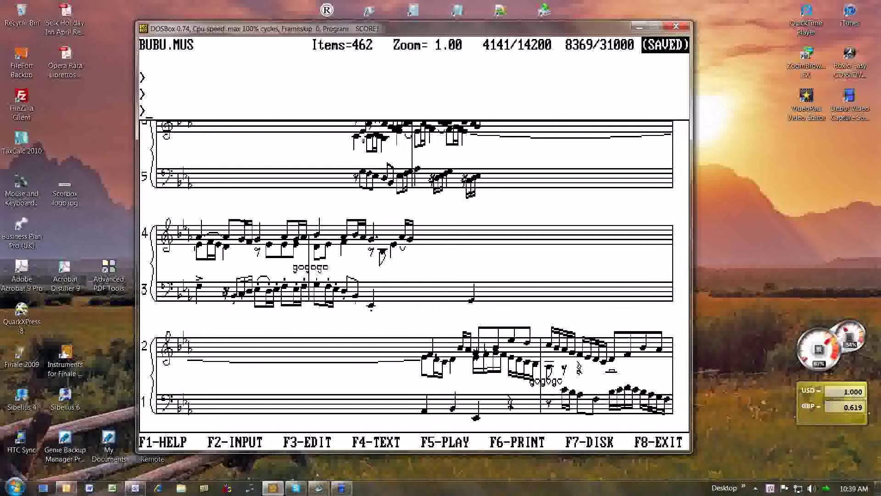
Run LJ within SCORE on the two-staff system whose lowest staff is 1, entering 1 2.
{"action": "key", "text": "ctrl+alt+s"}
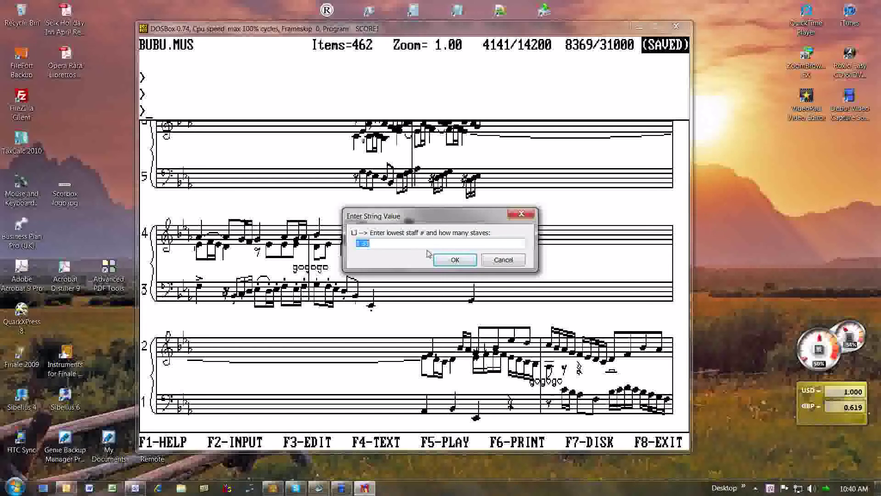
{"action": "type", "text": "1 2"}
{"action": "key", "text": "Return"}
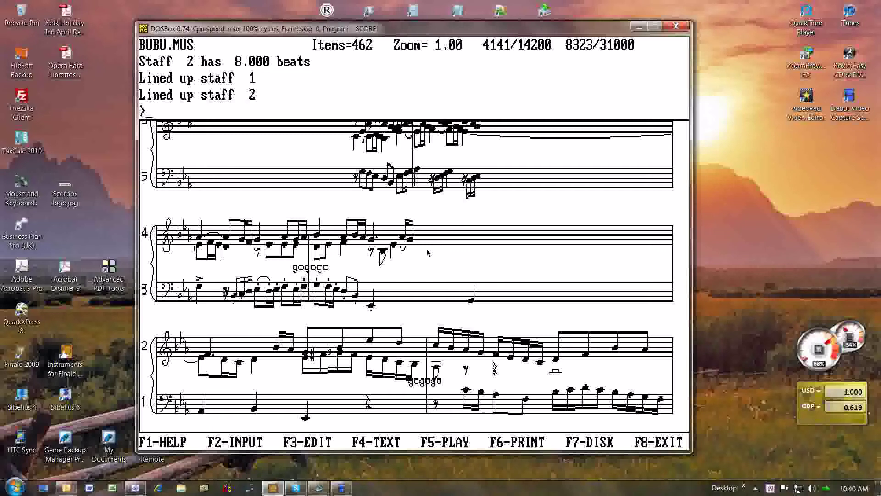
Reload the saved file with the command g bubu, discarding the line-up of staves 1 and 2.
{"action": "type", "text": "g bubu"}
{"action": "key", "text": "Return"}
{"action": "key", "text": "y"}
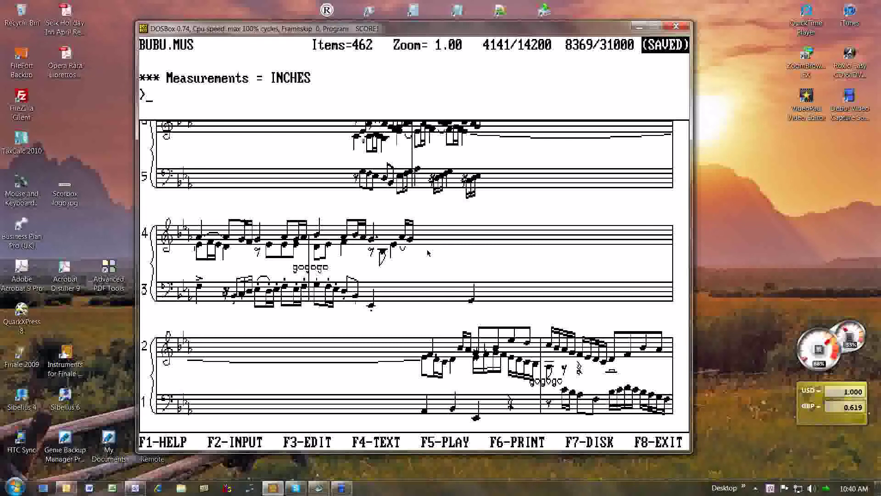
{"action": "key", "text": "Up"}
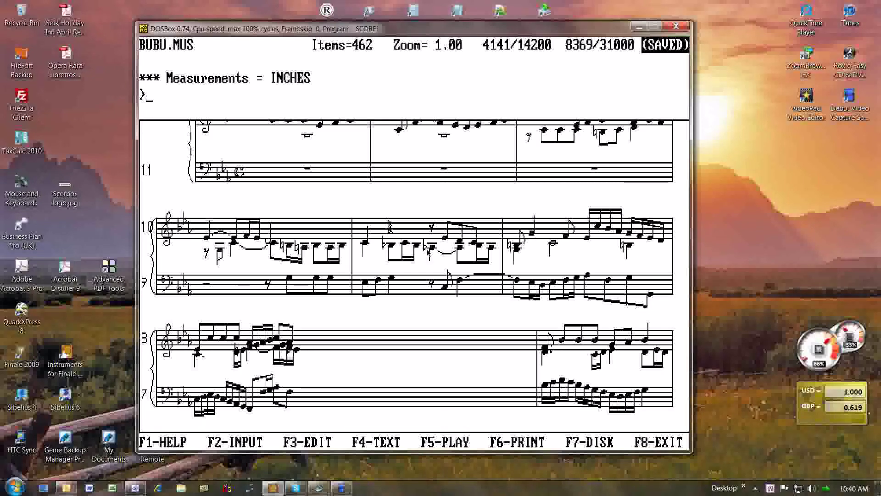
{"action": "key", "text": "Up"}
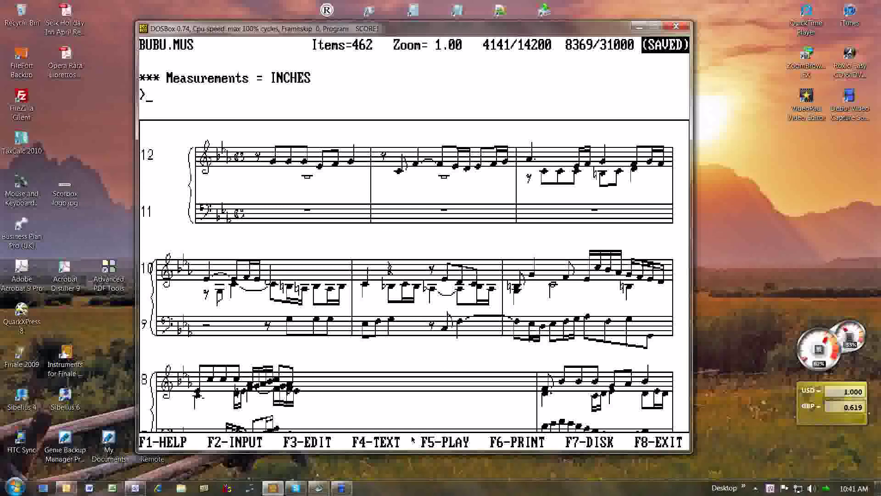
{"action": "left_click", "coordinate": [342, 487]}
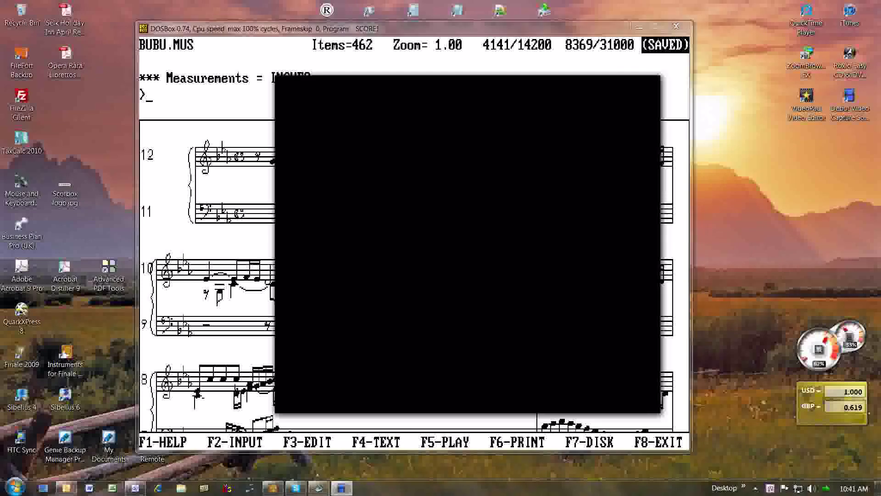